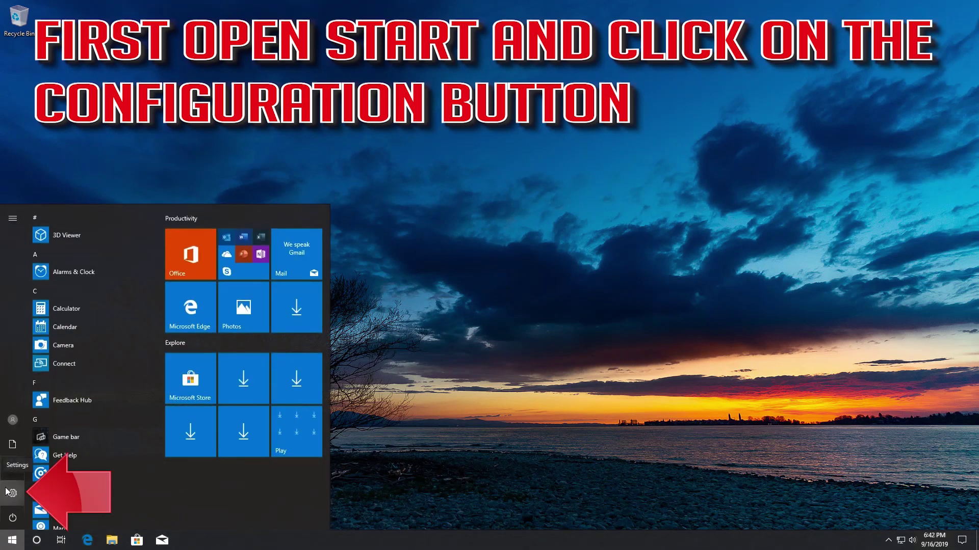
# Launch Windows Settings from the Start menu and go to Update & Security.
pyautogui.click(11, 492)
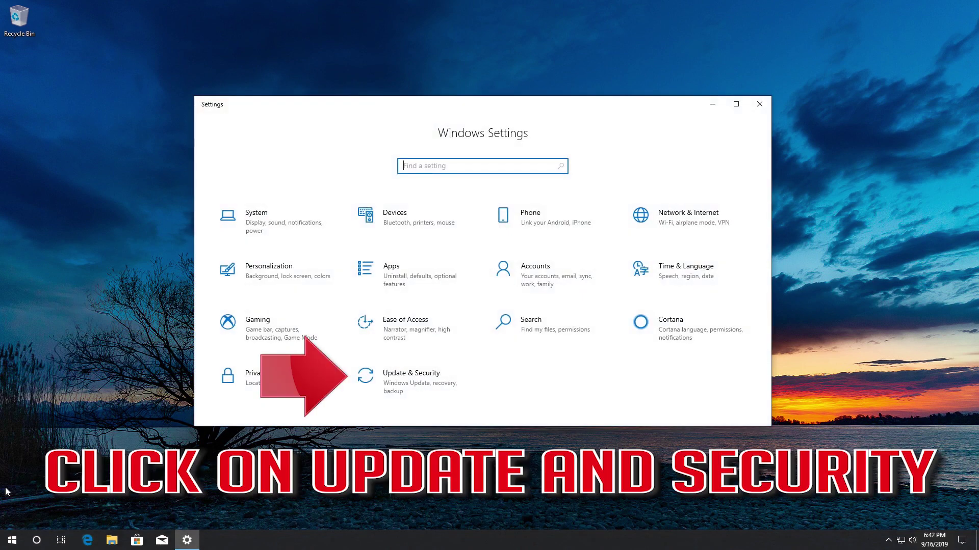
pyautogui.click(415, 382)
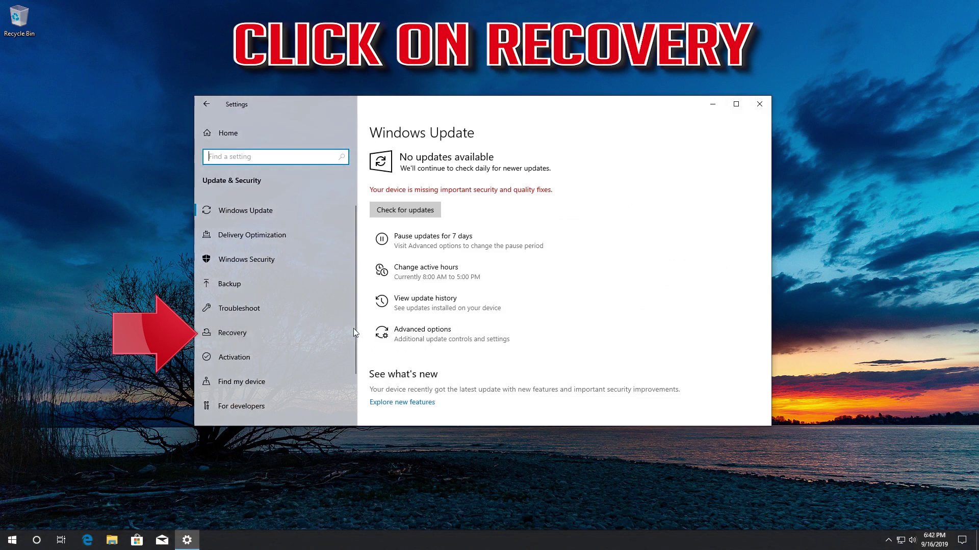
# Switch to the Recovery page and choose Get started under Reset this PC.
pyautogui.click(238, 333)
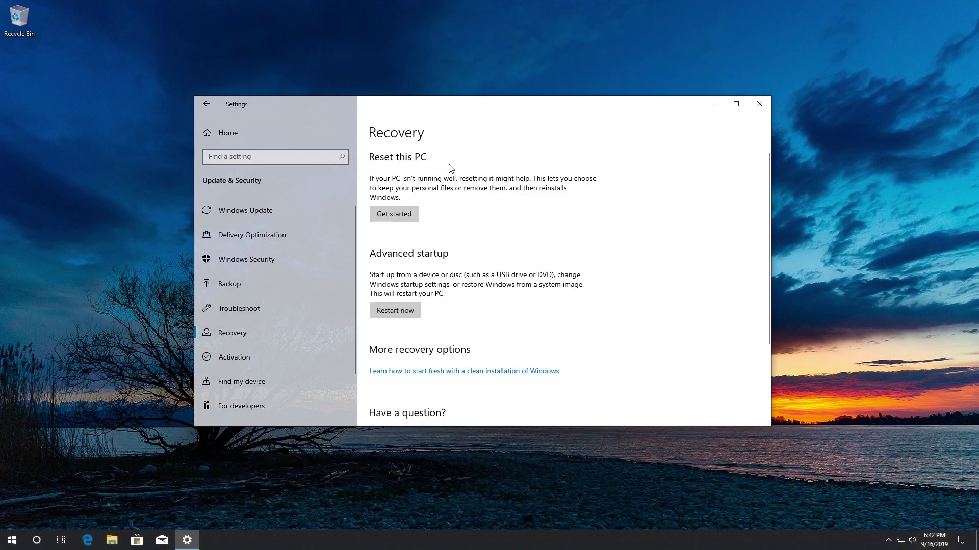
pyautogui.click(398, 217)
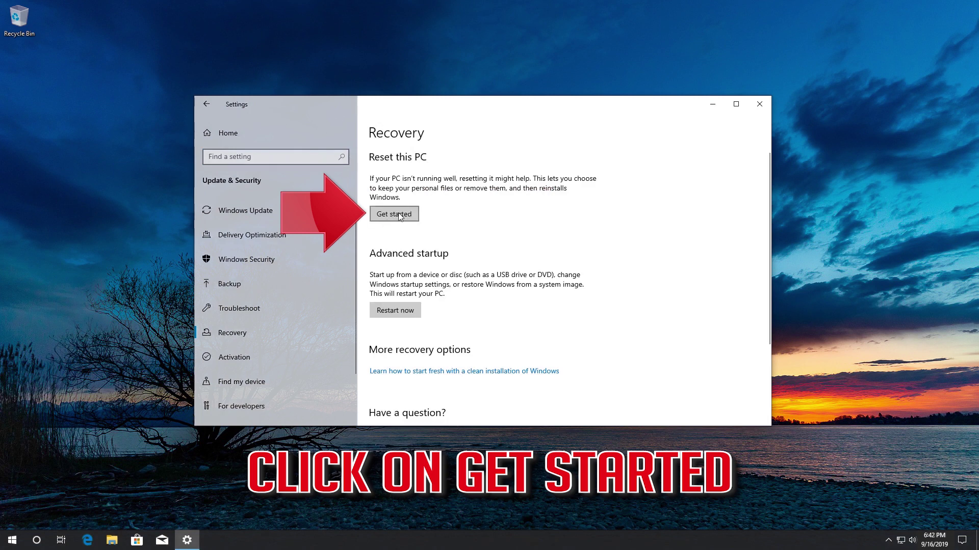
# Start Reset this PC and pick the Keep my files option.
pyautogui.click(398, 216)
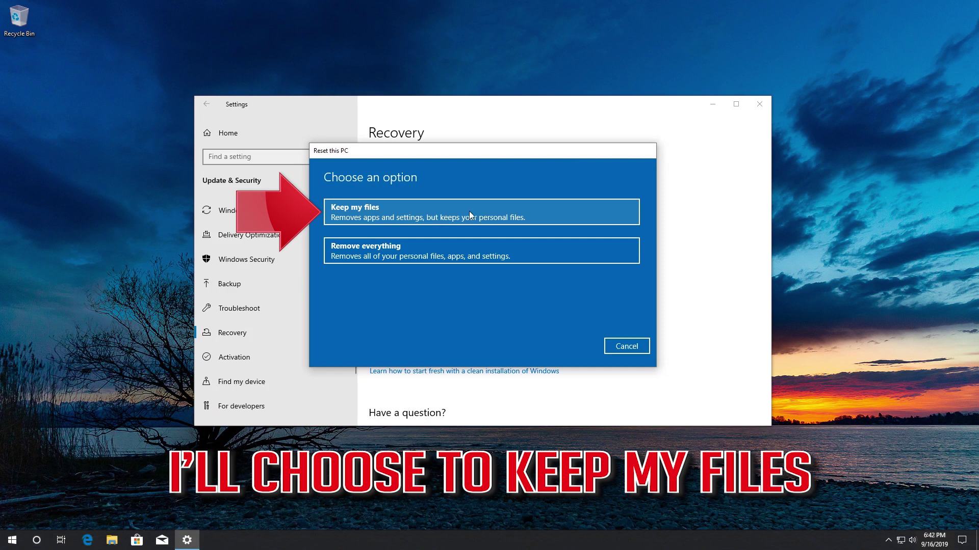
pyautogui.click(469, 211)
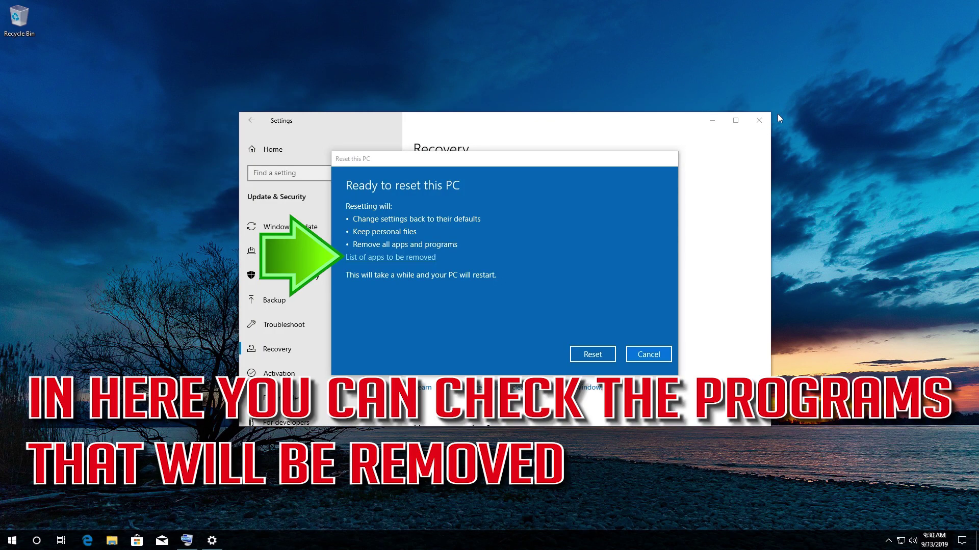
# Review the list of apps to be removed, go back, and confirm Reset.
pyautogui.click(398, 257)
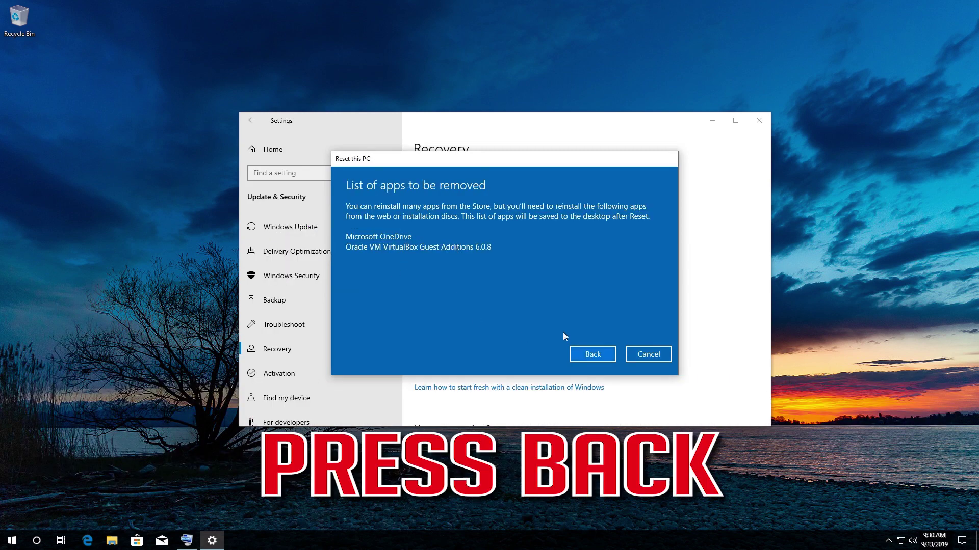
pyautogui.click(589, 356)
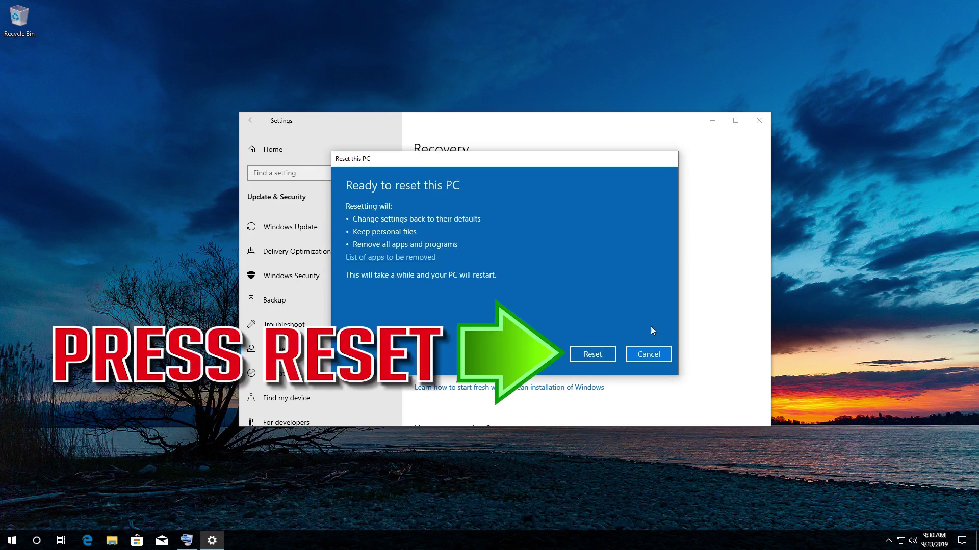
pyautogui.click(583, 357)
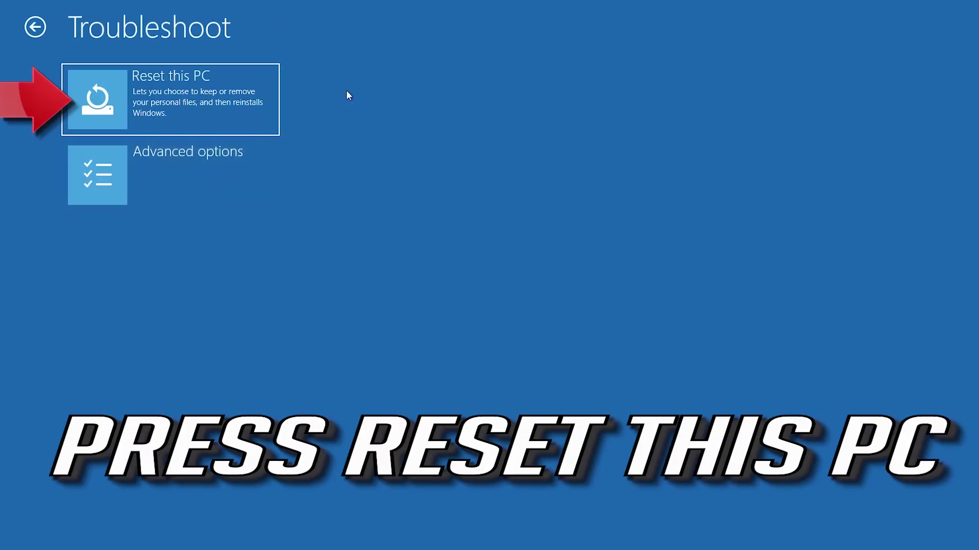
# In Troubleshoot, select Reset this PC with the Keep my files option.
pyautogui.click(217, 91)
pyautogui.click(179, 114)
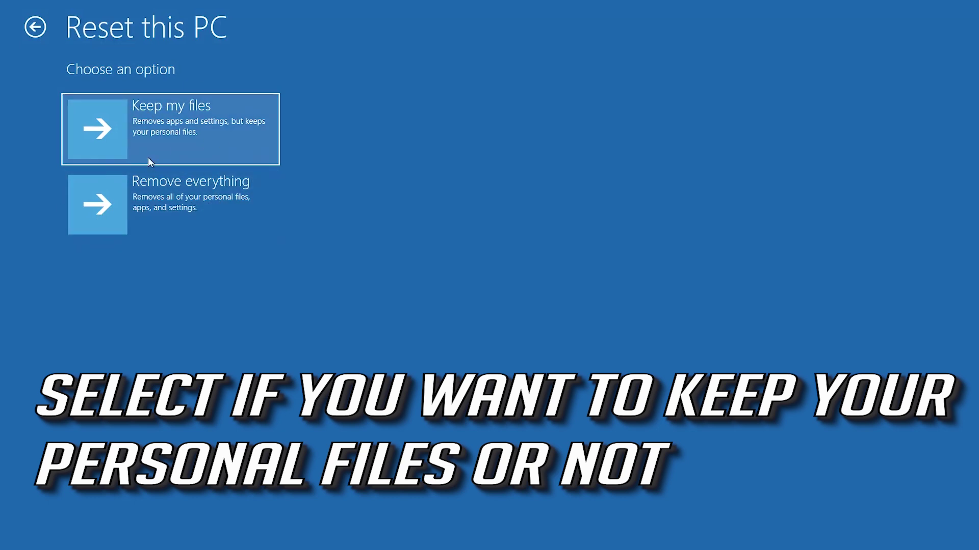
pyautogui.click(201, 131)
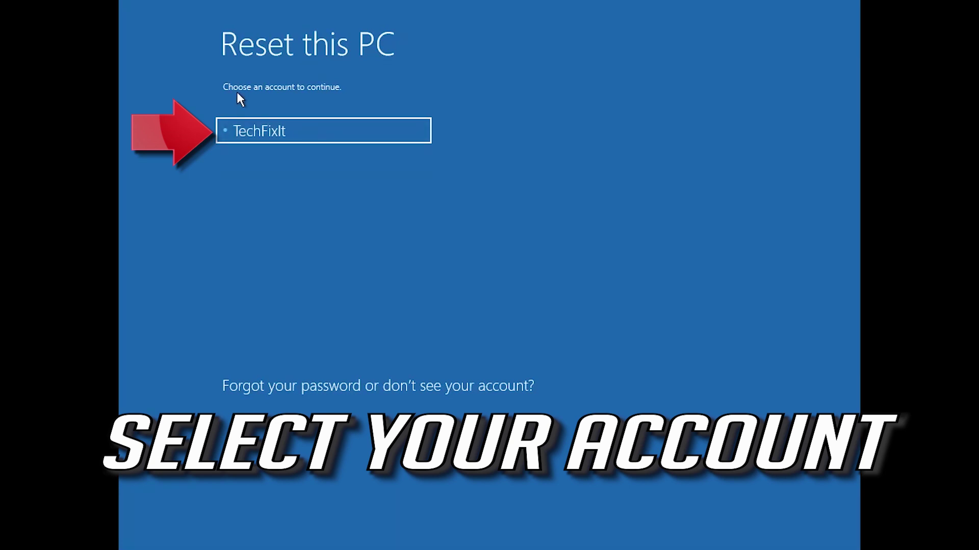
# Confirm the user account and launch the reset with Reset.
pyautogui.click(257, 131)
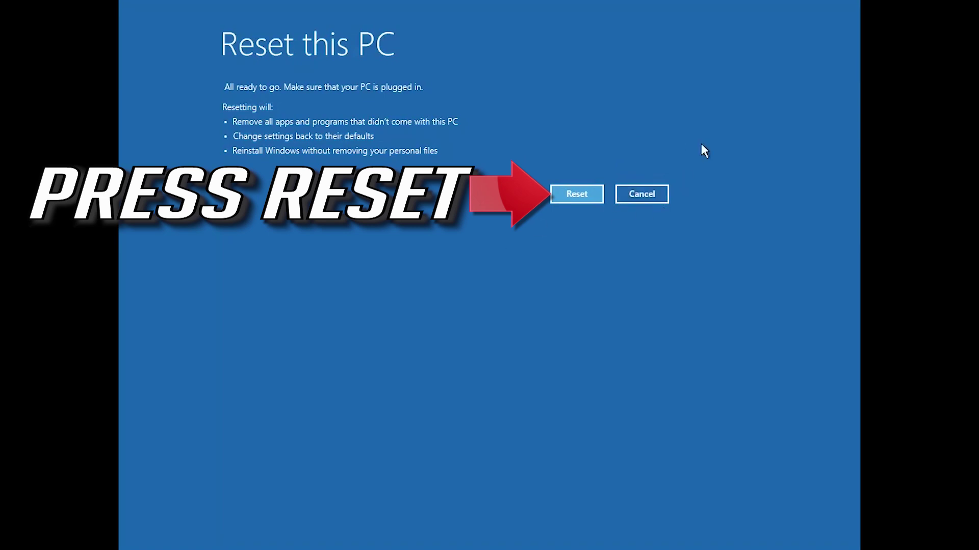
pyautogui.click(594, 194)
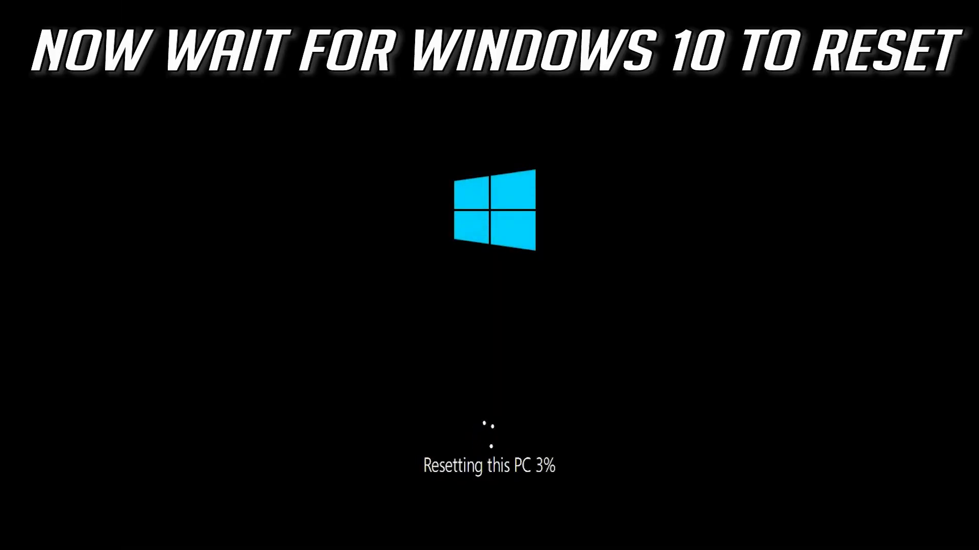